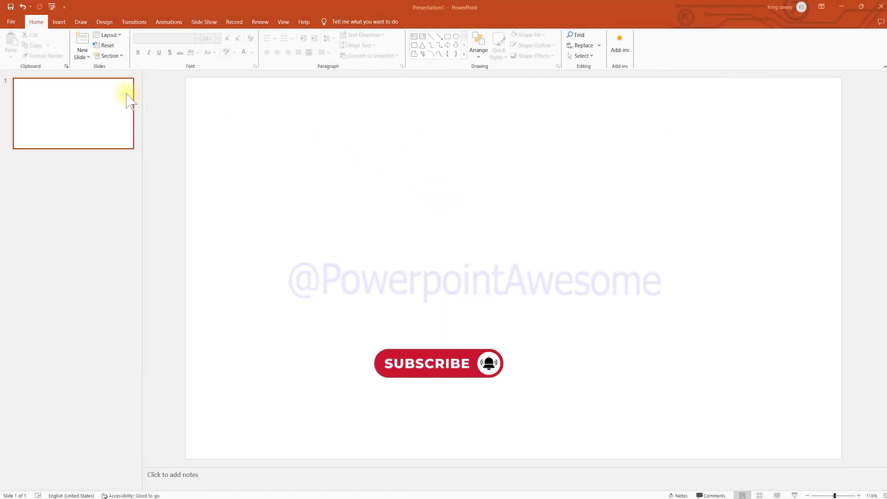
Step: Switch the ribbon to the Insert tab for the blank slide
left_click(58, 22)
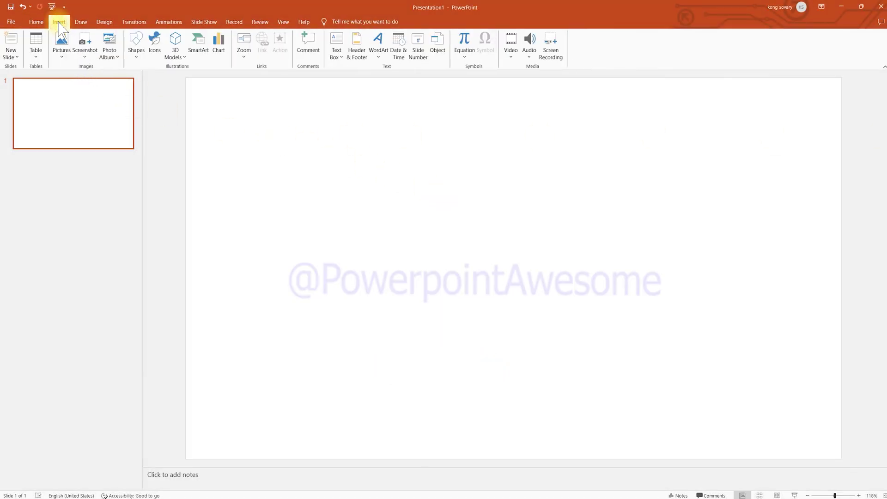
Step: Draw a full-height rectangle along the slide's left edge
left_click(136, 52)
left_click(162, 76)
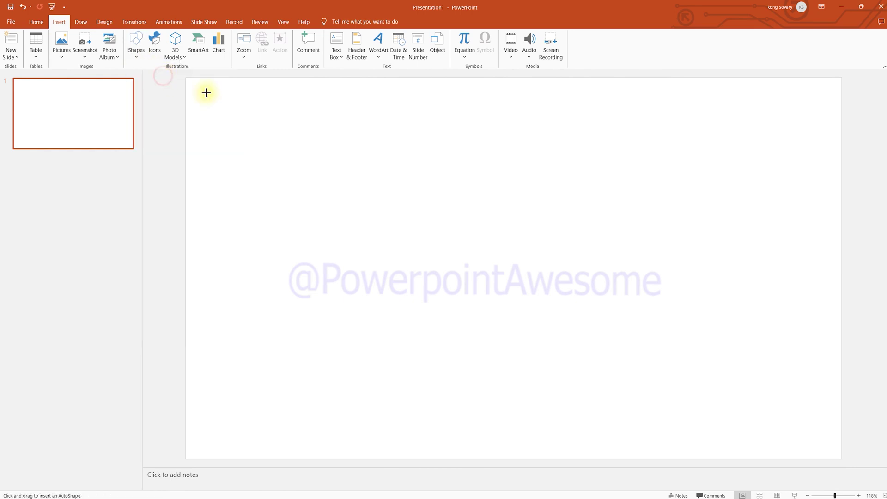
left_click_drag(189, 83, 280, 459)
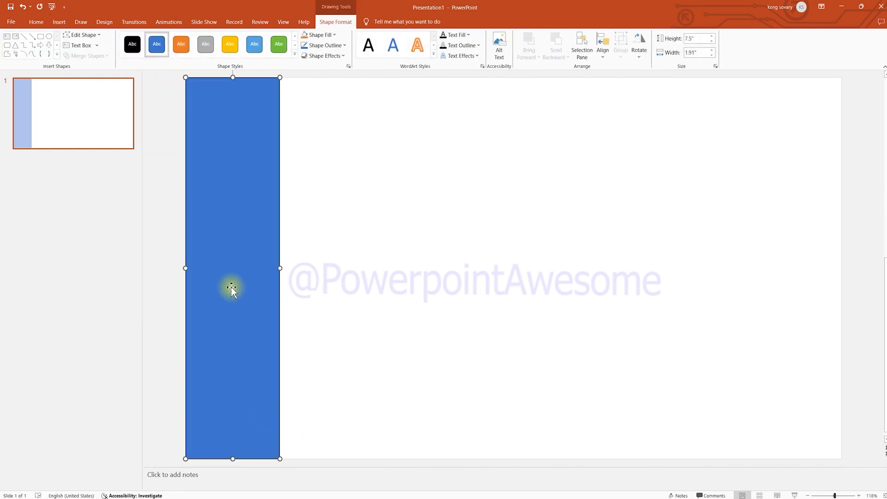
Step: Remove the rectangle's outline so it shows as a plain blue bar
left_click(345, 46)
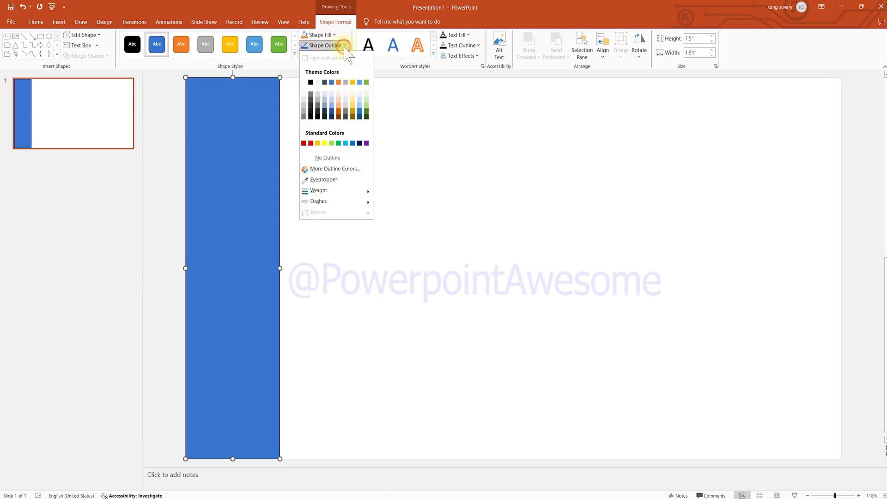
left_click(316, 159)
left_click(360, 185)
left_click(264, 140)
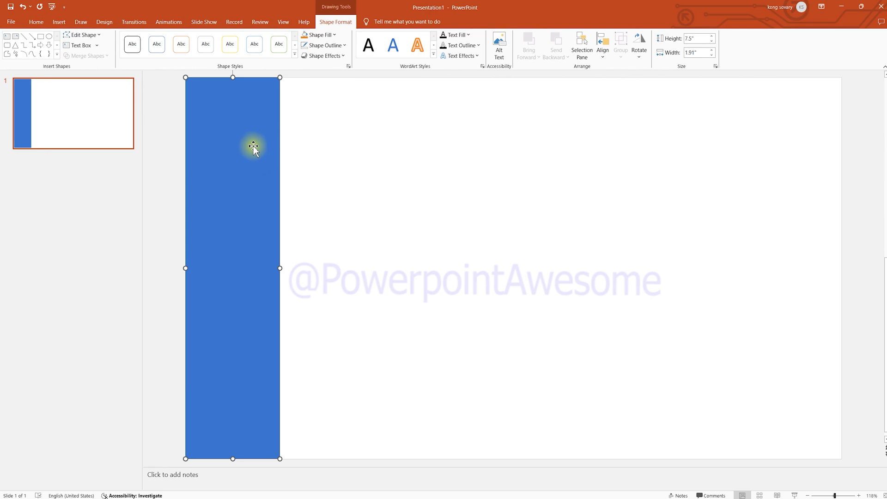
key("alt+Tab")
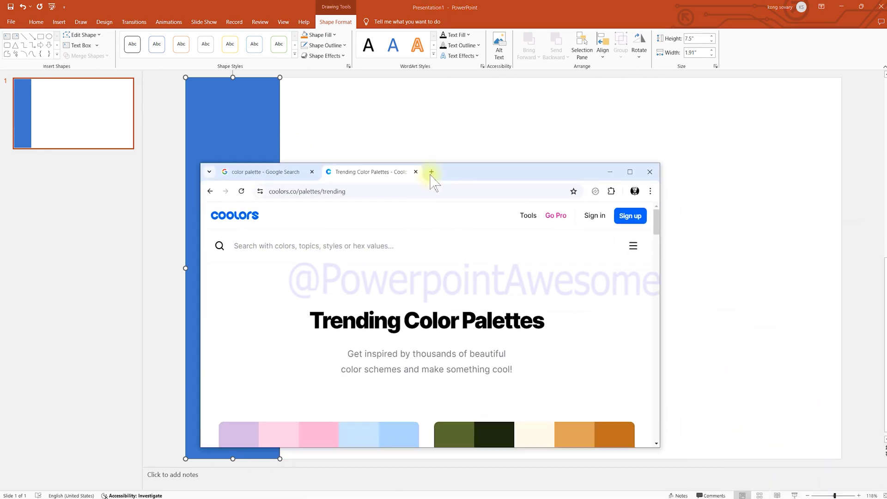
Step: Copy the dark teal first swatch of Coolors' top-right trending palette
left_click_drag(431, 174, 406, 10)
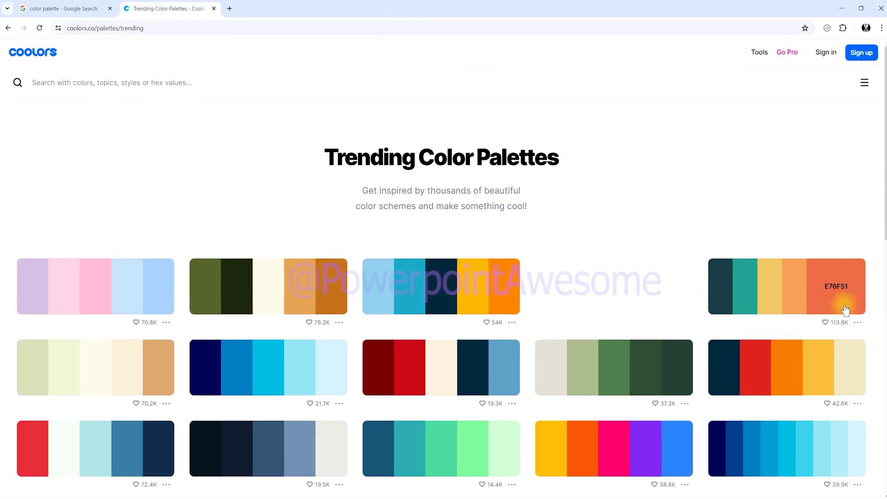
left_click(736, 290)
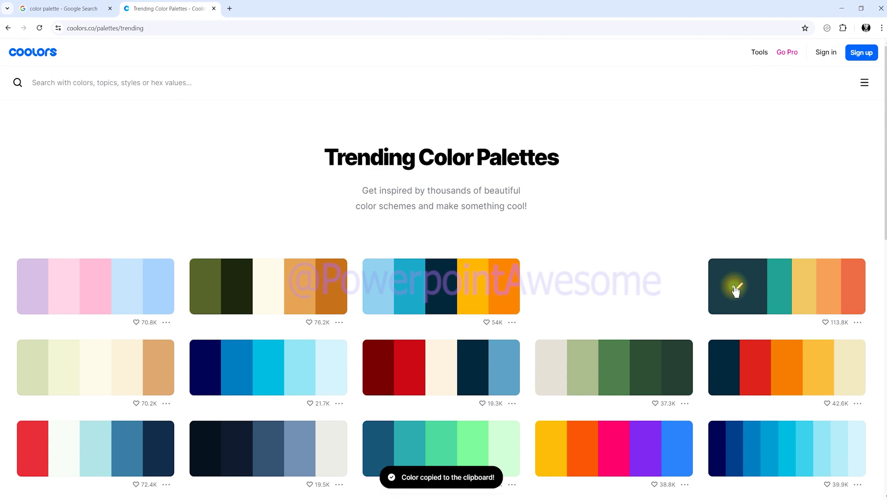
double_click(727, 10)
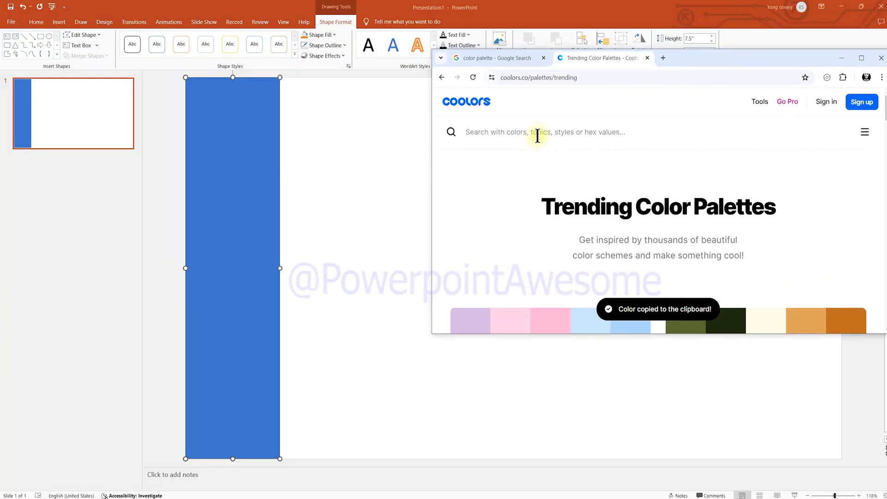
left_click(246, 184)
Step: Fill the rectangle with custom hex colour 264653 and drag a copy to its right
left_click(333, 35)
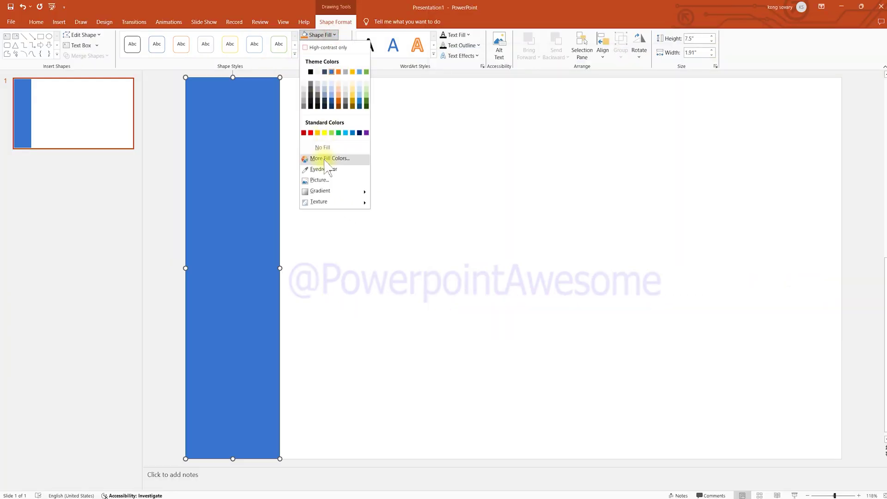
left_click(323, 153)
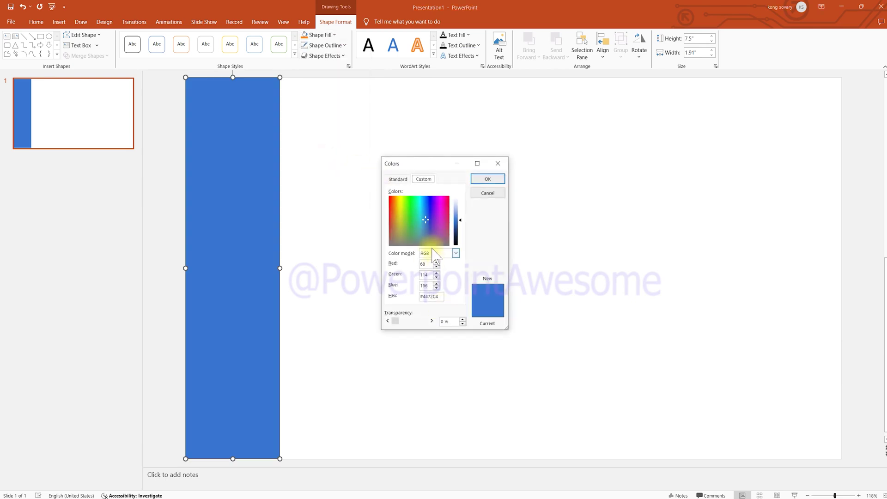
left_click(394, 179)
left_click(418, 179)
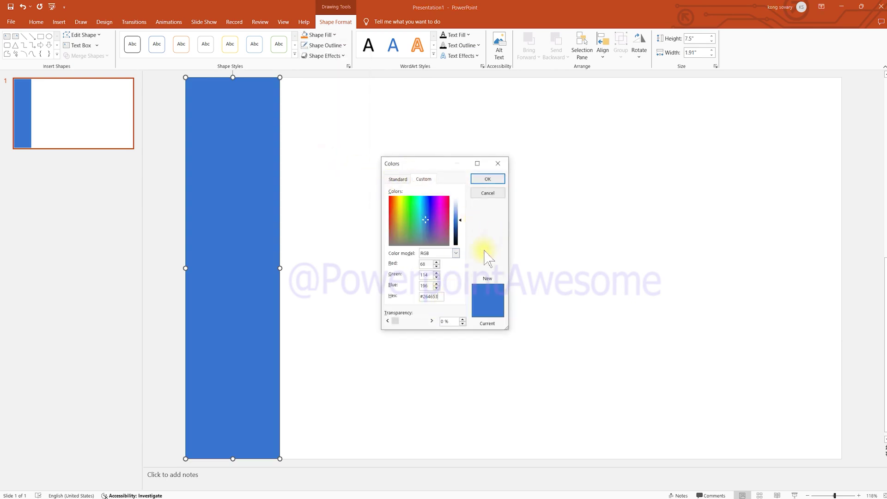
left_click(488, 179)
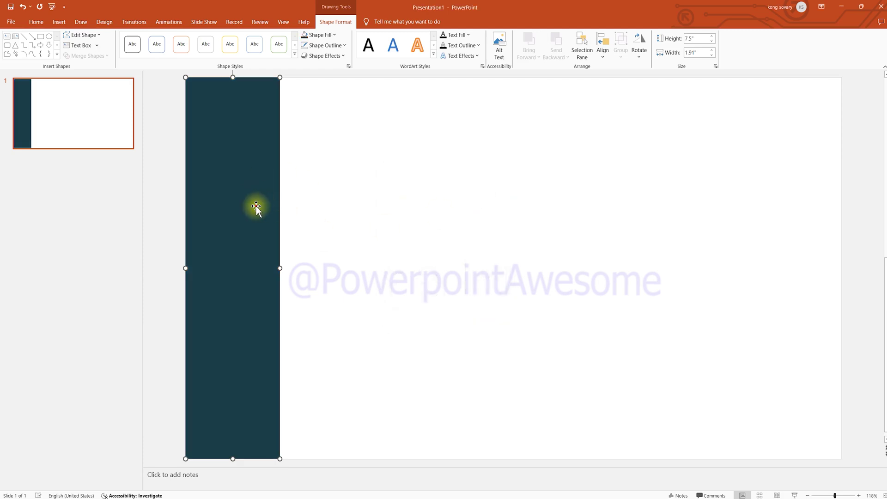
left_click_drag(240, 212, 595, 186)
Step: Select the five adjacent dark teal bars one by one, ending at the leftmost
left_click(696, 199)
left_click(580, 227)
left_click(533, 215)
left_click(424, 202)
left_click(259, 204)
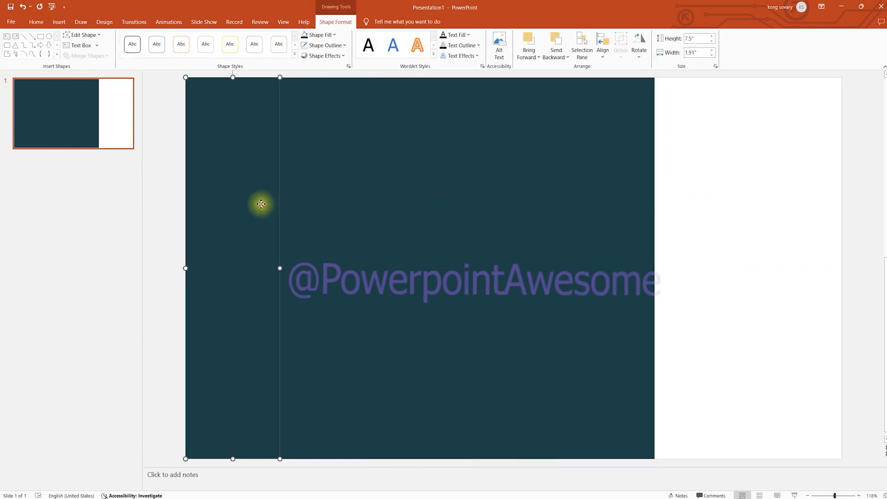
Step: Copy the palette's teal swatch and fill the second bar with it
key("alt+Tab")
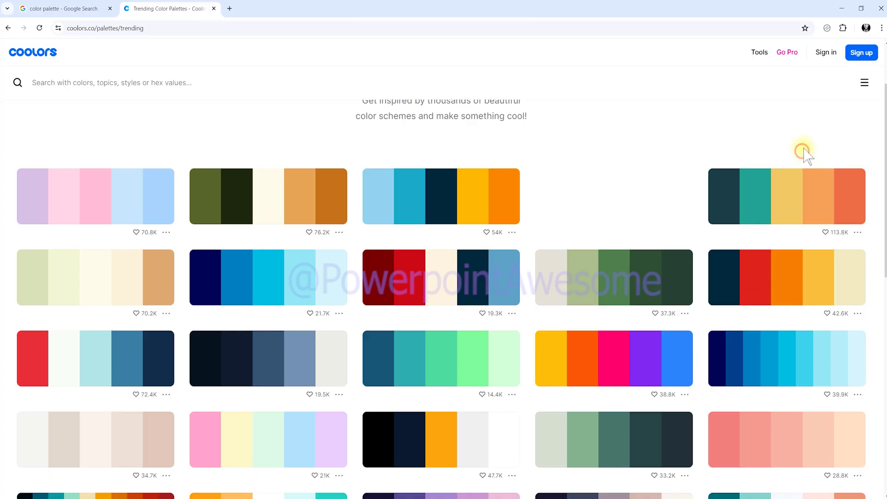
left_click(758, 196)
left_click(840, 9)
left_click(321, 145)
left_click(333, 34)
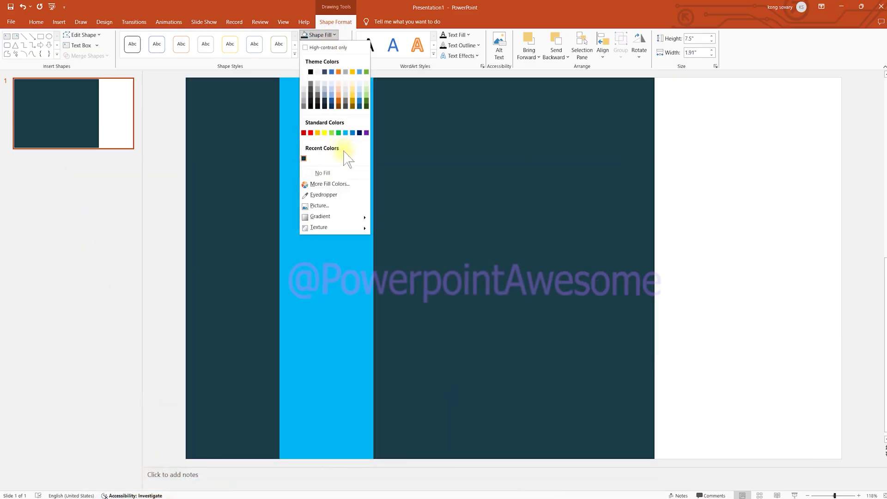
left_click(346, 184)
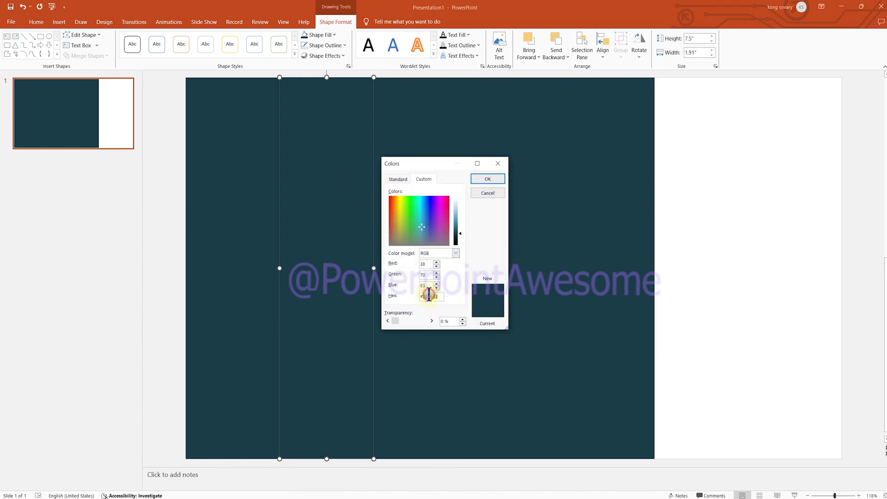
left_click(476, 179)
Step: Fill the third bar with the palette's yellow colour
left_click(419, 205)
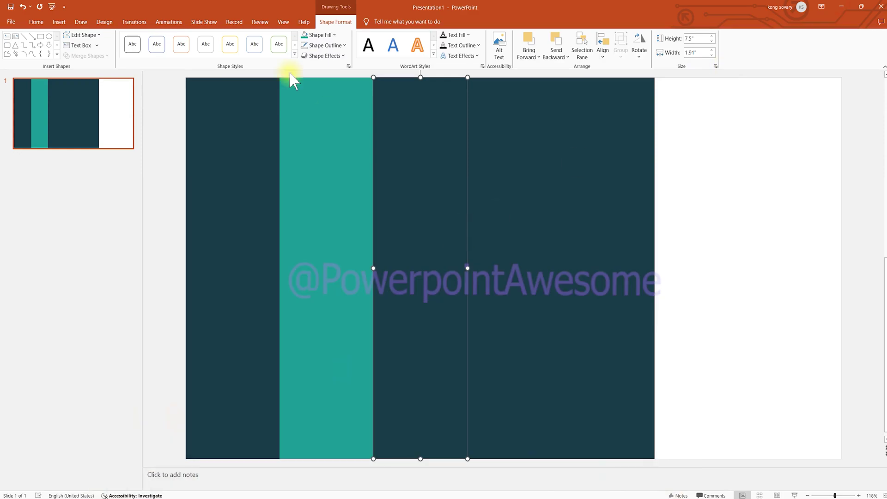
left_click(319, 35)
left_click(340, 182)
left_click(494, 182)
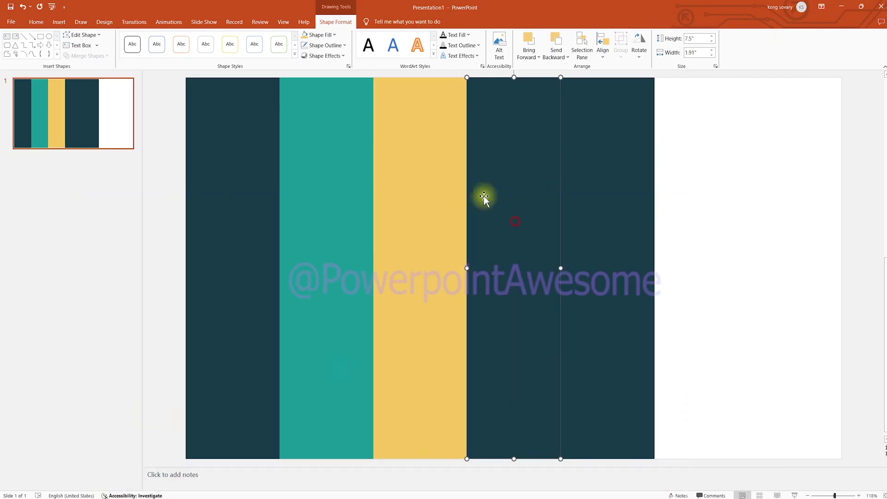
Step: Paste the copied orange hex code as the fourth bar's custom fill
left_click(319, 35)
left_click(330, 183)
left_click(425, 292)
key("ctrl+v")
left_click(485, 178)
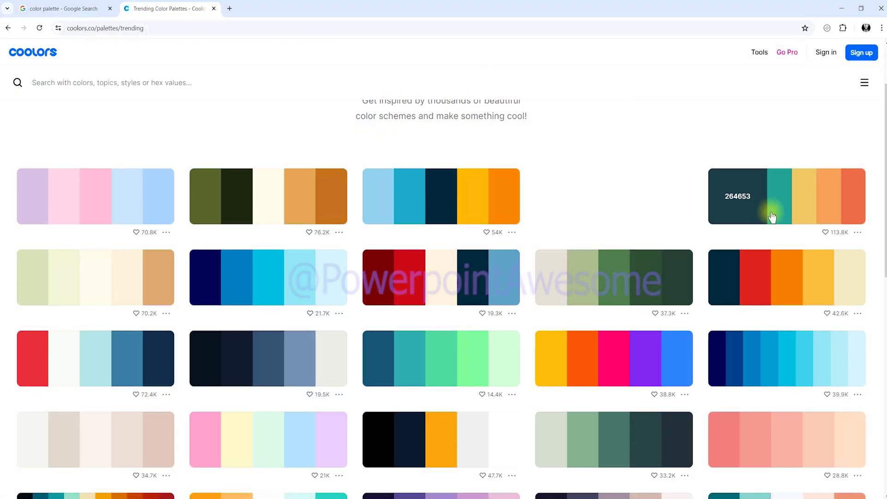
Step: Copy the palette's orange-red last swatch and fill the fifth bar with it
left_click(772, 216)
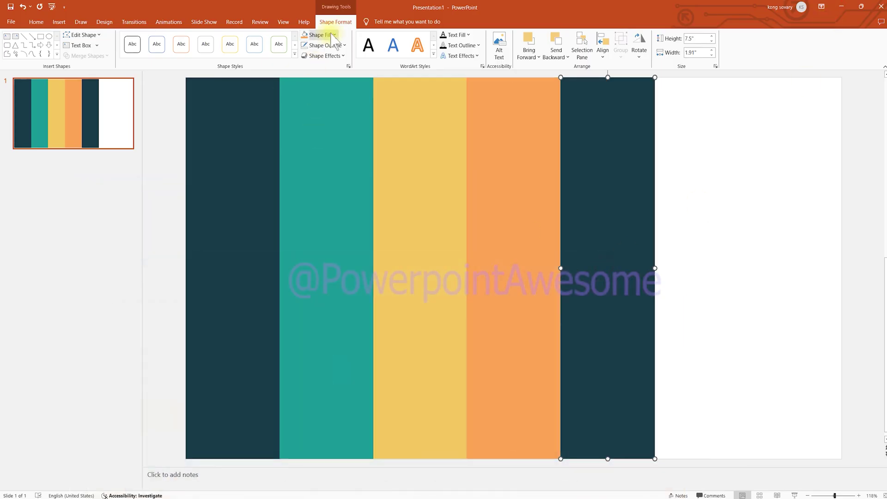
left_click(319, 35)
left_click(315, 186)
left_click(486, 180)
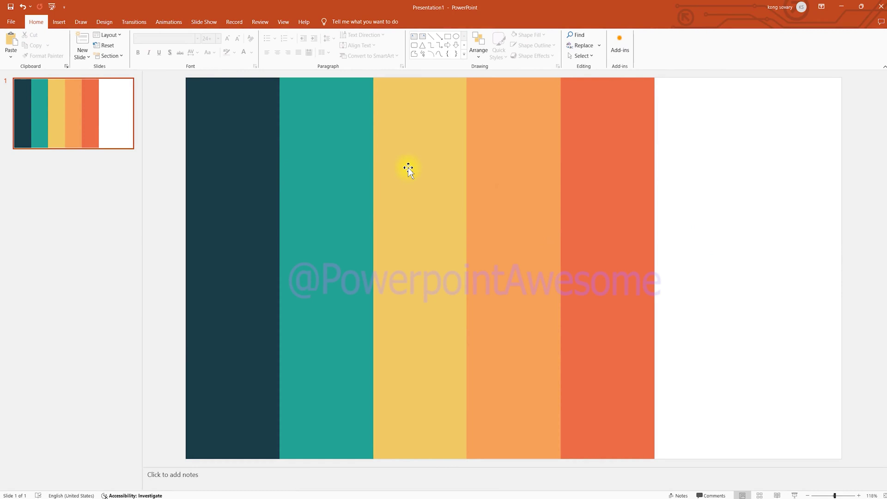
Step: Select all five coloured bars and group them into one object
left_click(257, 134)
left_click(315, 127, "shift")
left_click(425, 133, "shift")
left_click(511, 132, "shift")
left_click(594, 133, "shift")
right_click(493, 191)
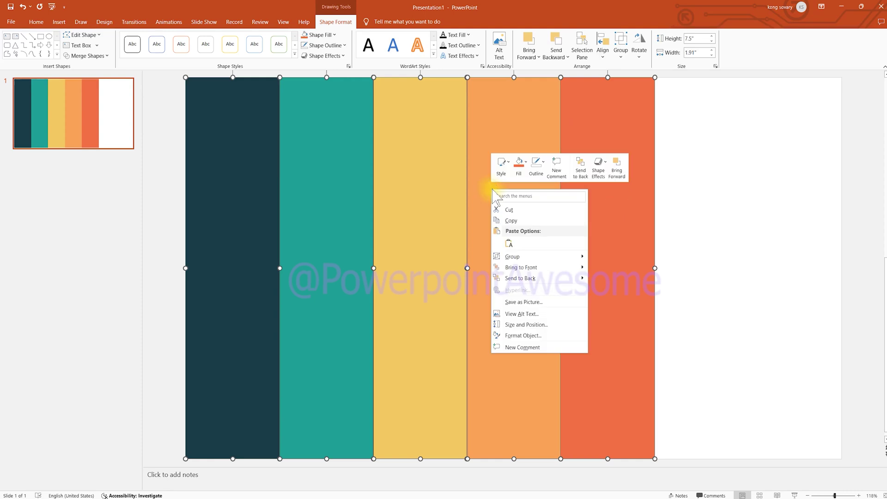
mouse_move(512, 256)
left_click(610, 257)
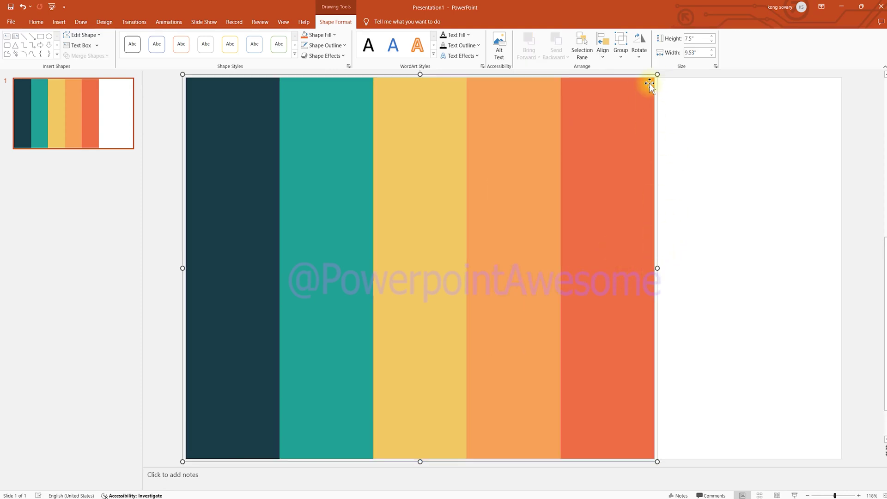
Step: Stretch the grouped bars to 13.33" wide to fill the slide
left_click_drag(658, 76, 843, 80)
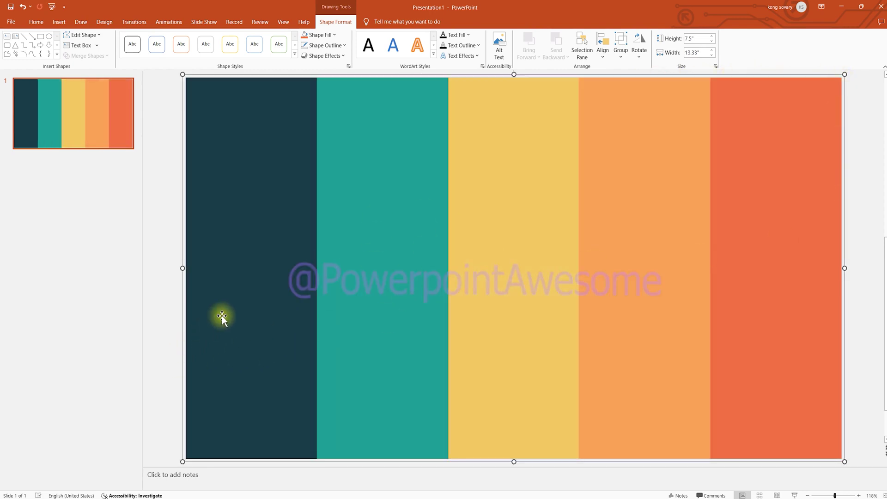
key("Escape")
left_click(756, 176)
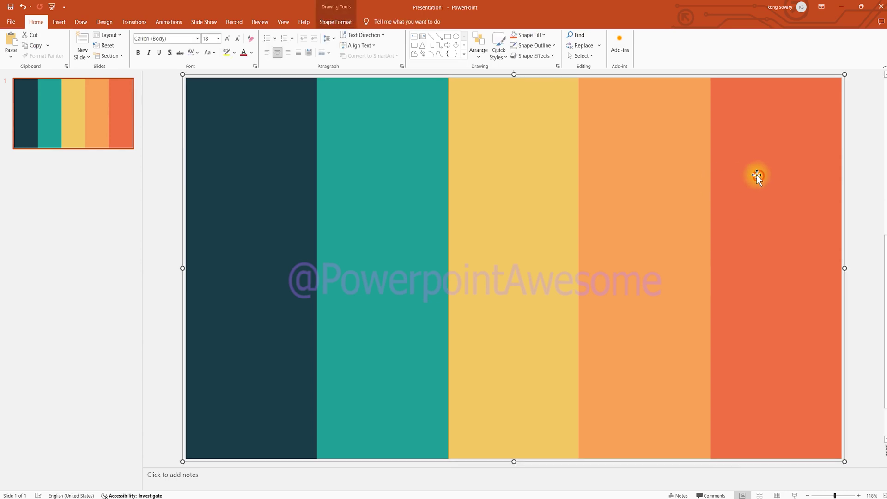
Step: Ungroup the bars back into five separate shapes
right_click(503, 149)
mouse_move(572, 215)
left_click(623, 240)
left_click(159, 189)
left_click(218, 164)
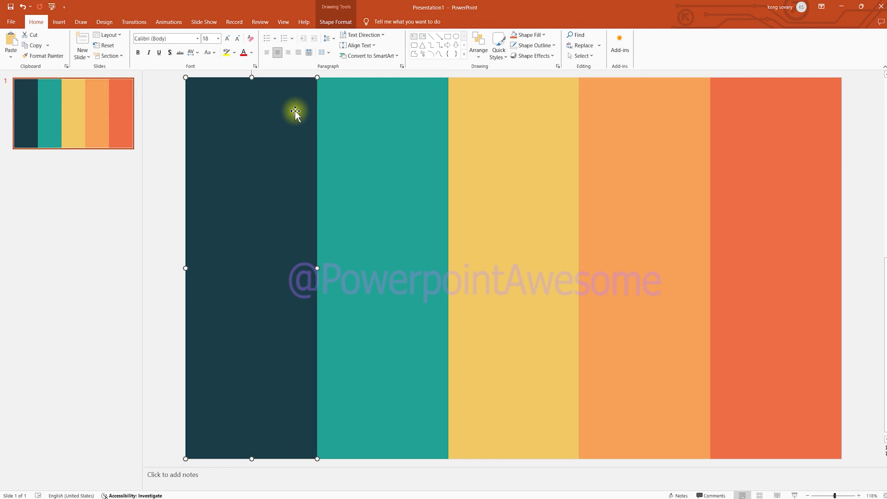
Step: Draw a small triangle, rotate it to point right, and place it on the dark/teal boundary
left_click(59, 22)
left_click(137, 55)
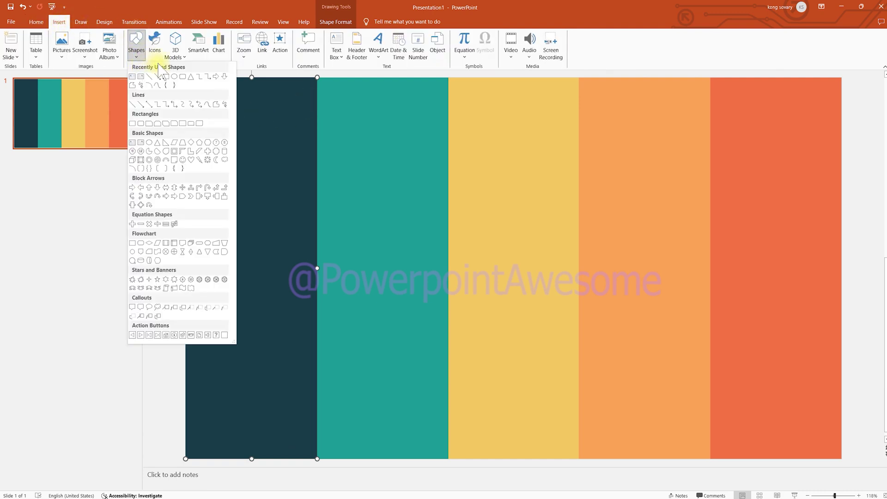
left_click(192, 77)
left_click_drag(364, 129, 394, 152)
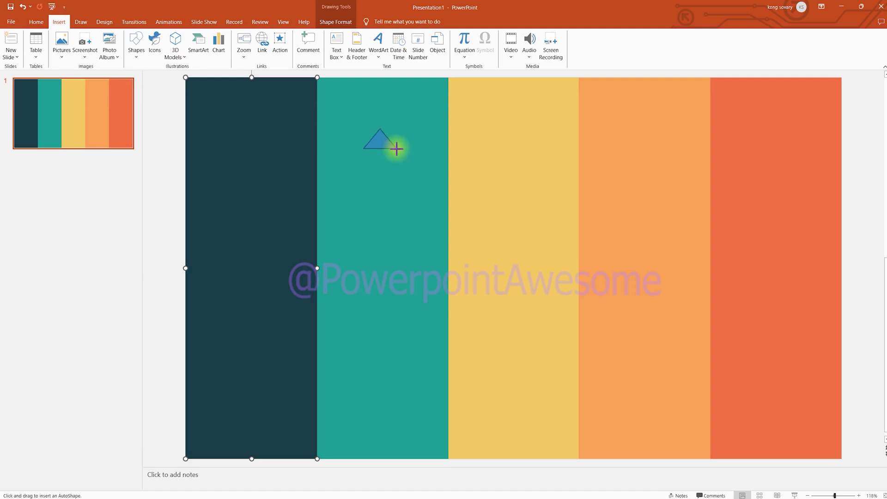
mouse_move(382, 115)
left_mouse_down()
mouse_move(390, 112)
mouse_move(400, 140)
mouse_move(326, 124)
mouse_move(325, 153)
left_mouse_up()
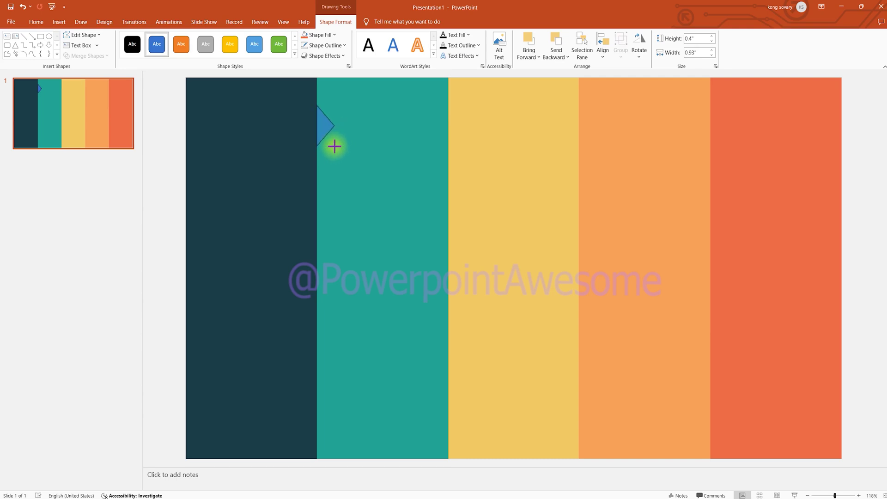
left_click_drag(335, 147, 334, 147)
Step: Copy the triangle notch across to the remaining bar boundaries
left_click(389, 162)
left_click(323, 124)
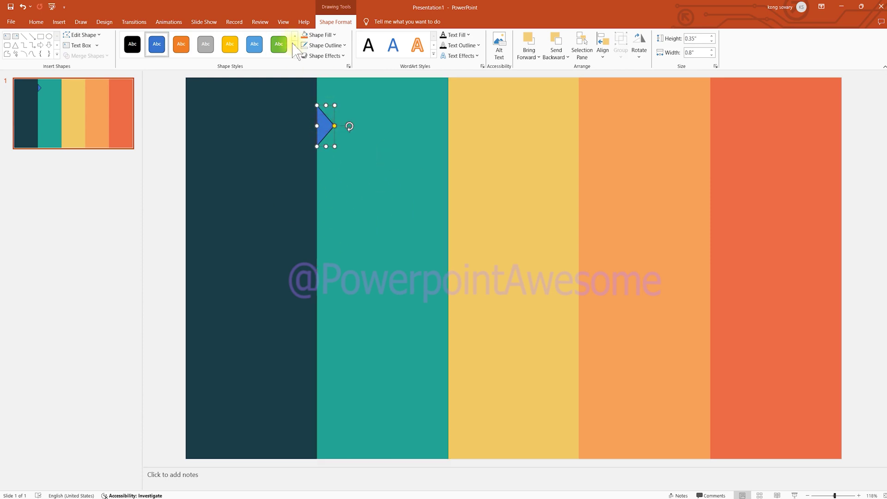
left_click(359, 157)
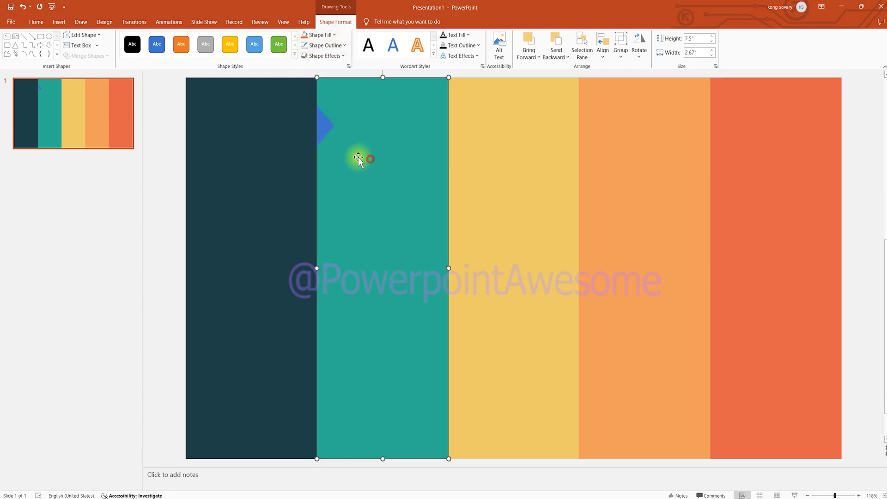
left_click(326, 136)
left_click(289, 152)
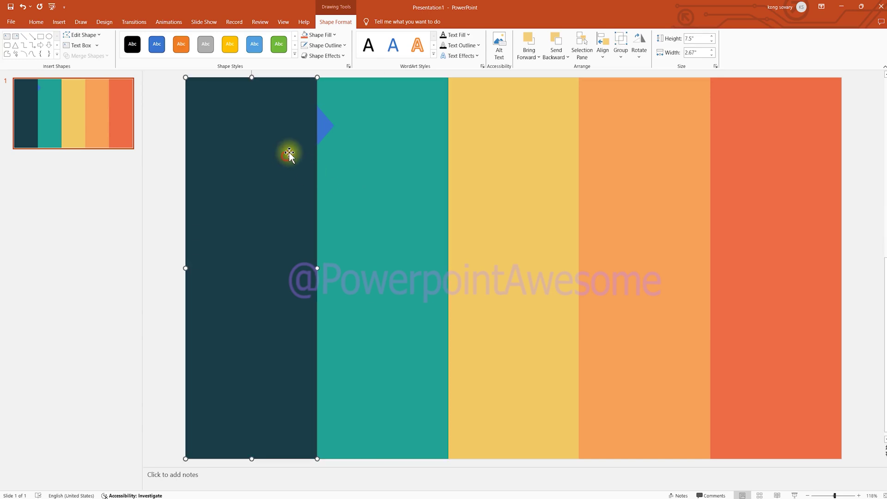
left_click(323, 121)
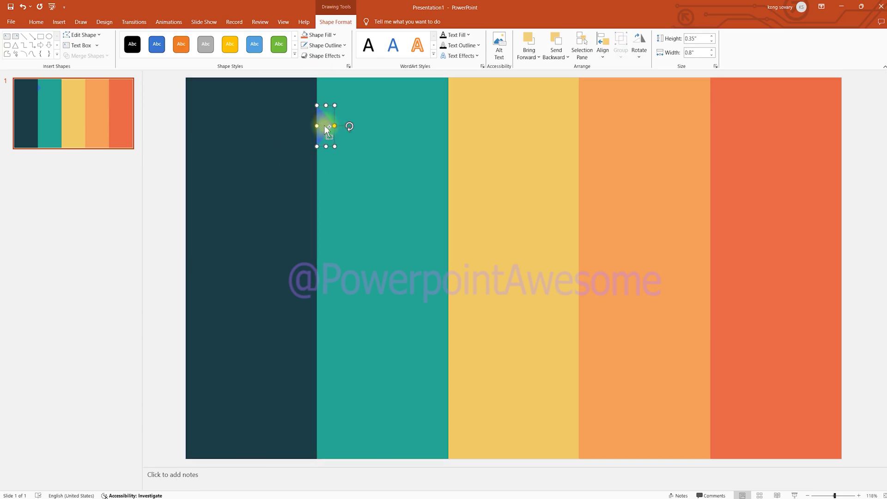
left_click_drag(455, 126, 846, 124)
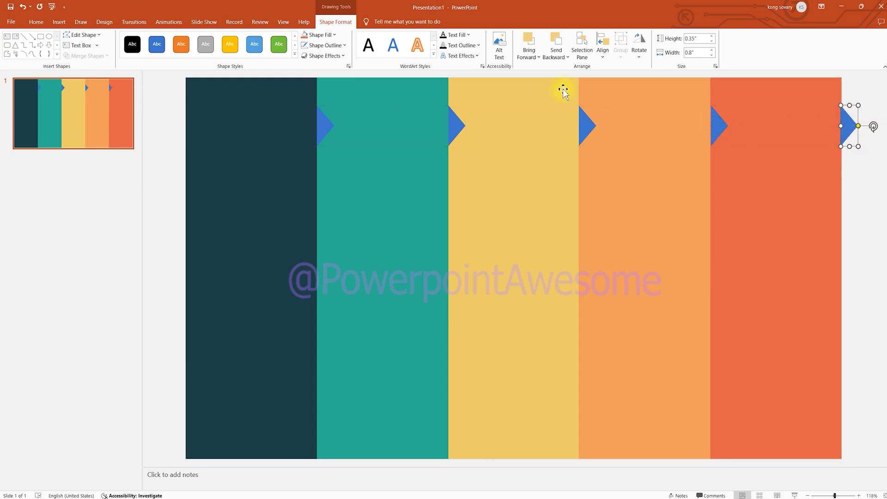
left_click(268, 194)
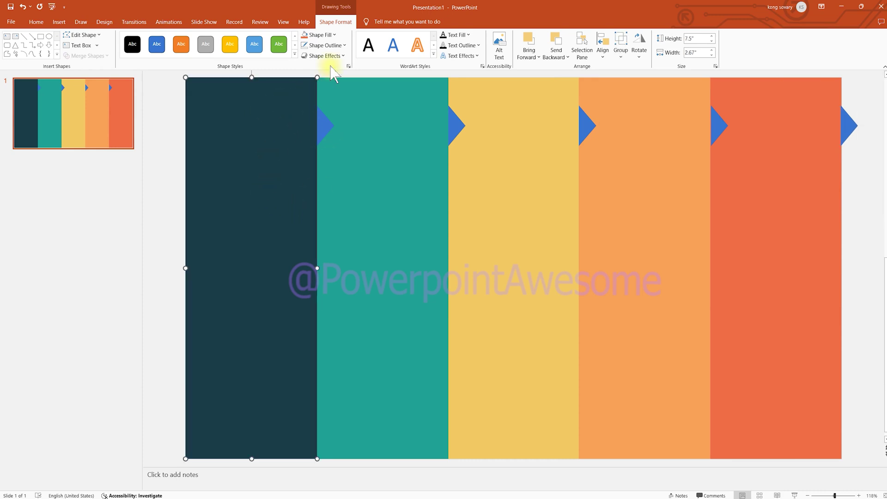
left_click(322, 125)
left_click(334, 34)
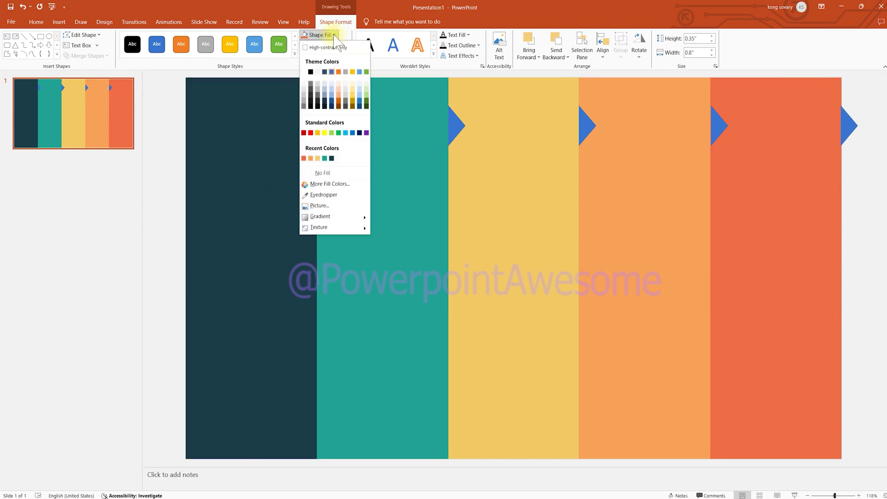
Step: Fill the first three triangles with the dark, teal and yellow bar colours
left_click(332, 158)
left_click(455, 126)
left_click(332, 36)
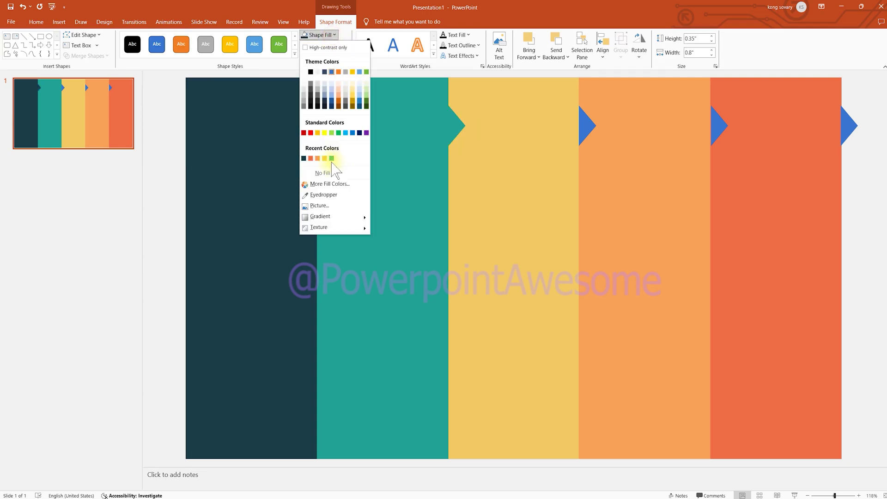
left_click(332, 158)
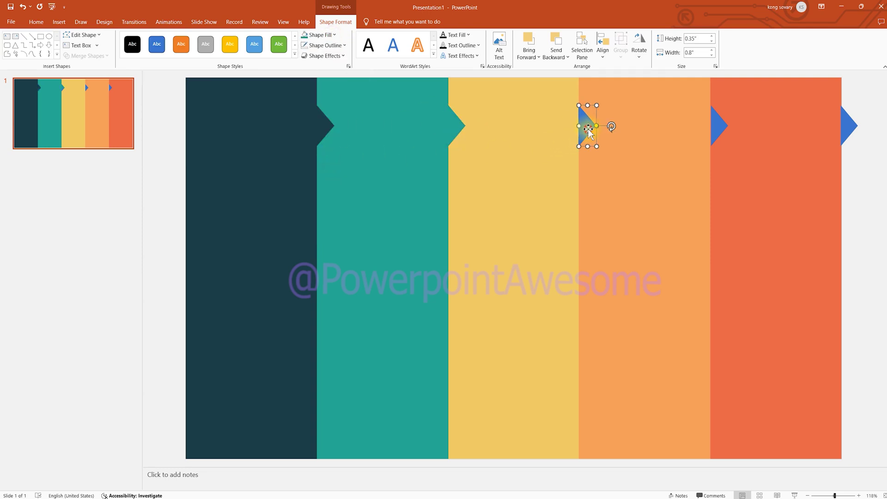
left_click(335, 36)
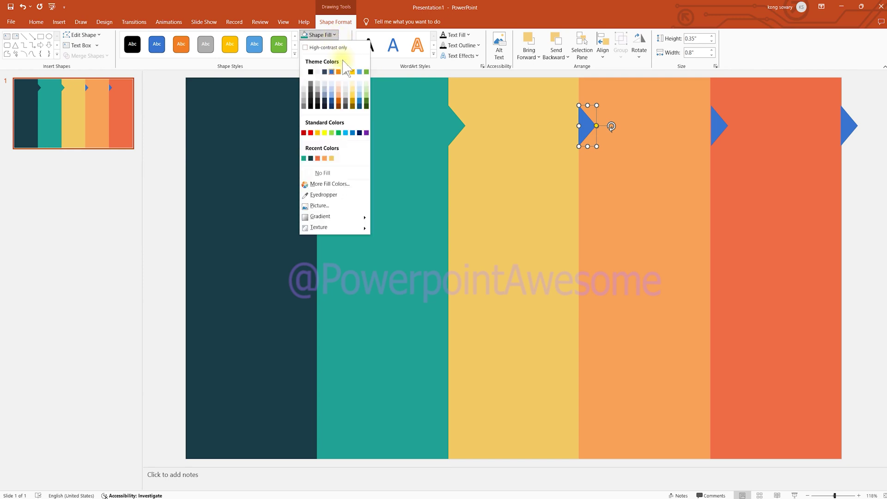
left_click(331, 158)
Step: Fill the orange/red boundary triangle orange and the right-edge triangle red
left_click(678, 136)
left_click(716, 137)
left_click(713, 127)
left_click(326, 35)
left_click(332, 158)
left_click(848, 125)
left_click(324, 35)
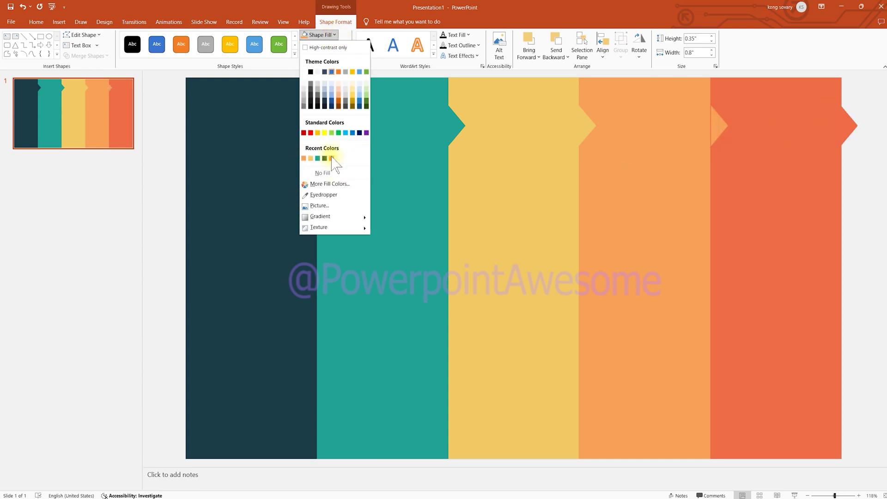
left_click(352, 158)
Step: Check the red and orange bars and the red bar's notch, then clear the selection
left_click(773, 275)
left_click(656, 238)
left_click(777, 192)
left_click(718, 134)
left_click(761, 188)
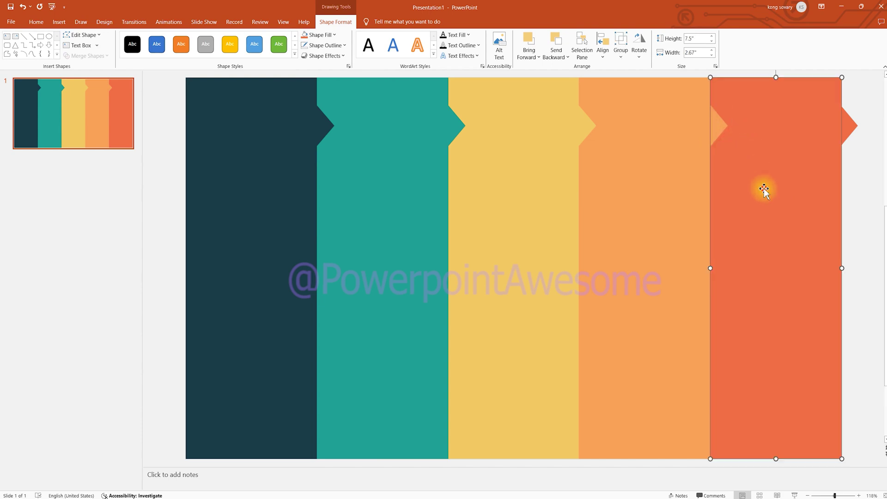
key("Escape")
Step: Merge the dark and teal bars each with its triangle notch
left_click(326, 124)
left_click(259, 143, "shift")
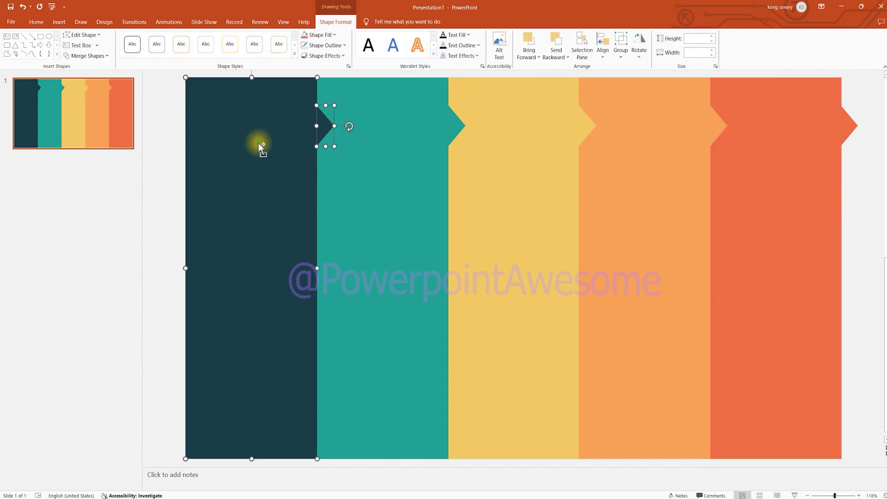
left_click(107, 56)
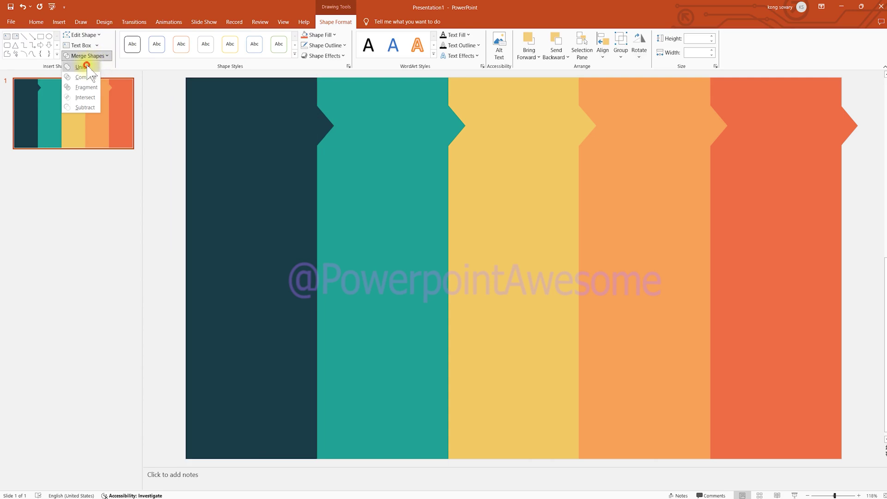
left_click(86, 66)
left_click(451, 123)
left_click(396, 129, "shift")
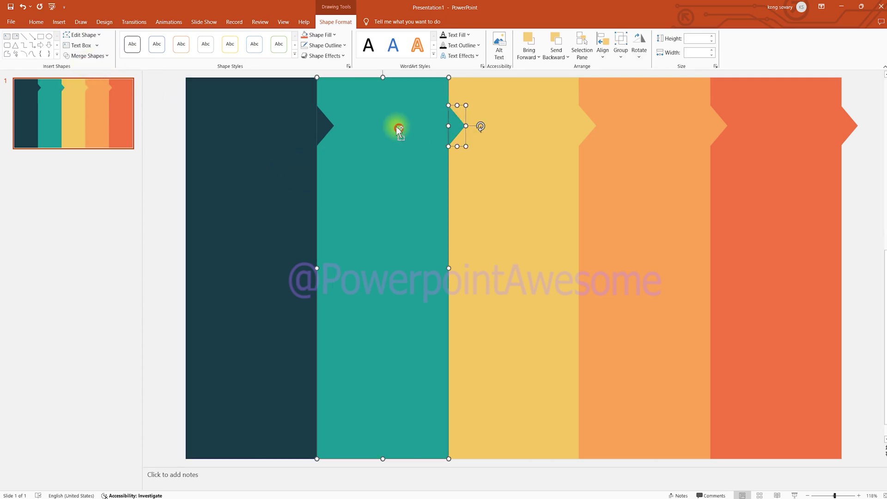
left_click(88, 55)
left_click(83, 68)
Step: Union the yellow and orange stripes with their notches
left_click(559, 118)
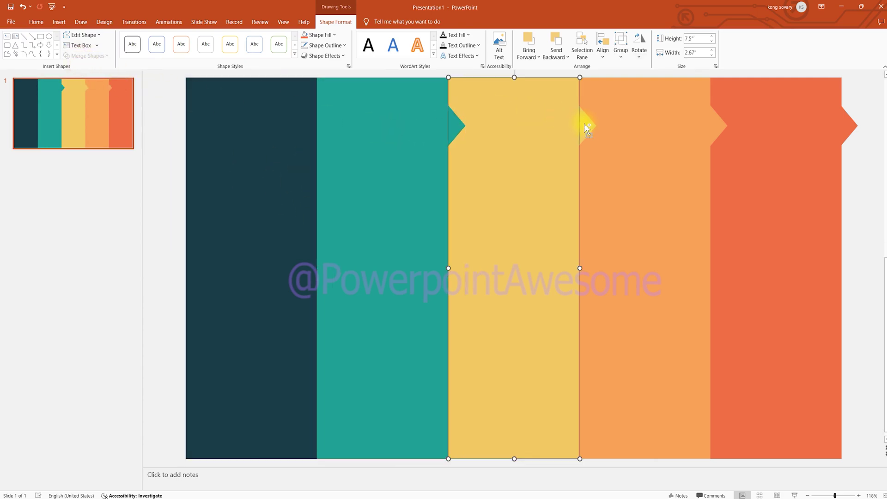
left_click(74, 56)
left_click(79, 67)
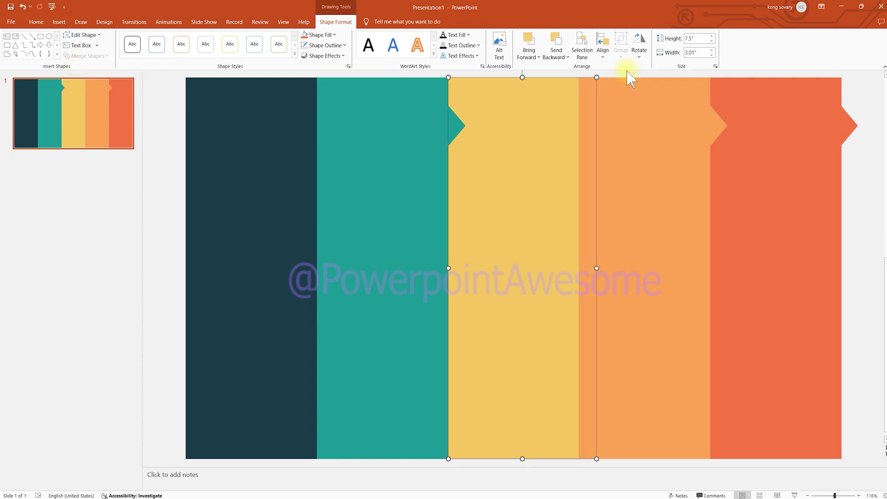
left_click(674, 125)
left_click(719, 130, "shift")
left_click(99, 56)
left_click(79, 67)
Step: Union the red stripe with its notch
left_click(827, 124)
left_click(99, 56)
left_click(79, 67)
left_click(256, 156)
right_click(273, 170)
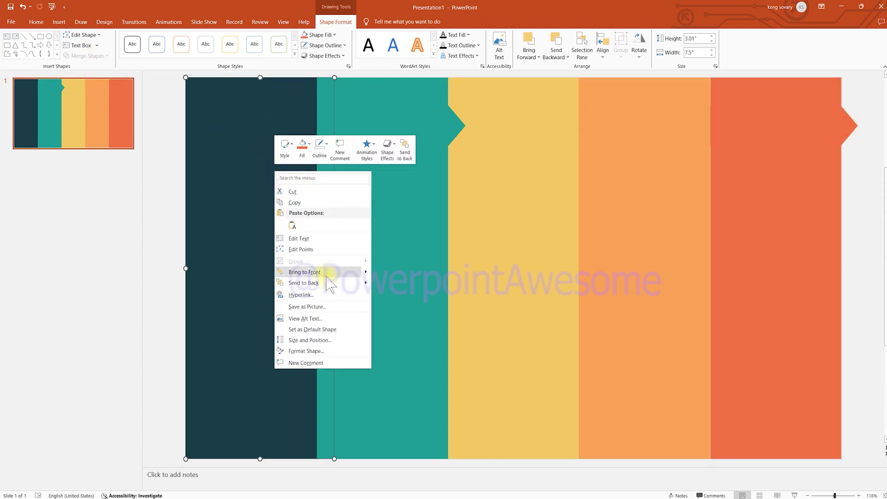
Step: Send the dark stripe to the back behind the other stripes
left_click(365, 282)
left_click(358, 280)
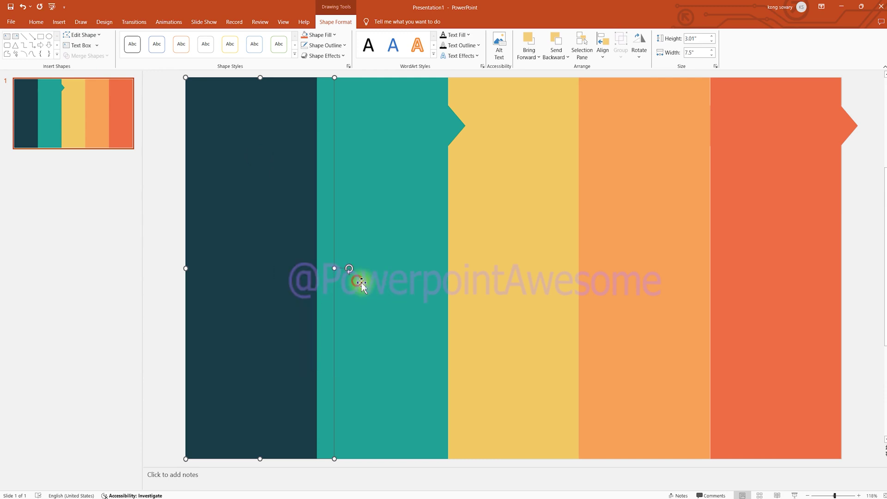
right_click(294, 268)
right_click(252, 163)
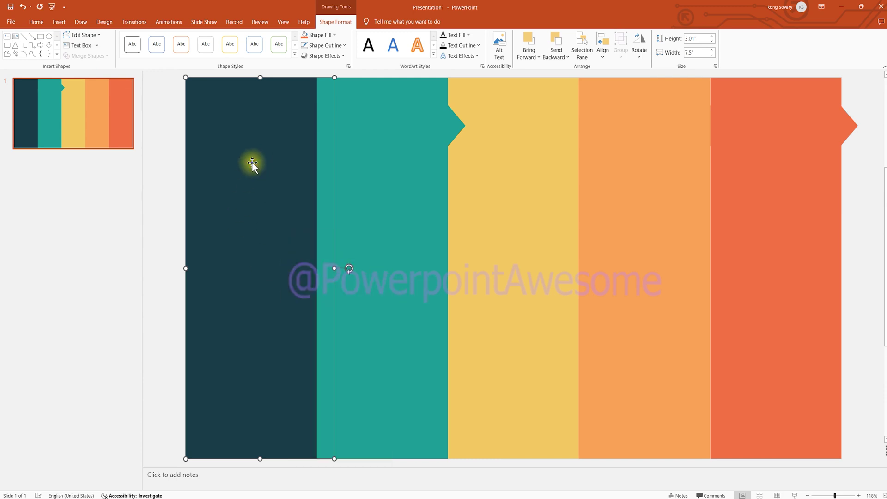
left_click(322, 274)
left_click_drag(322, 274, 257, 203)
left_click_drag(246, 143, 255, 146)
left_click(230, 165)
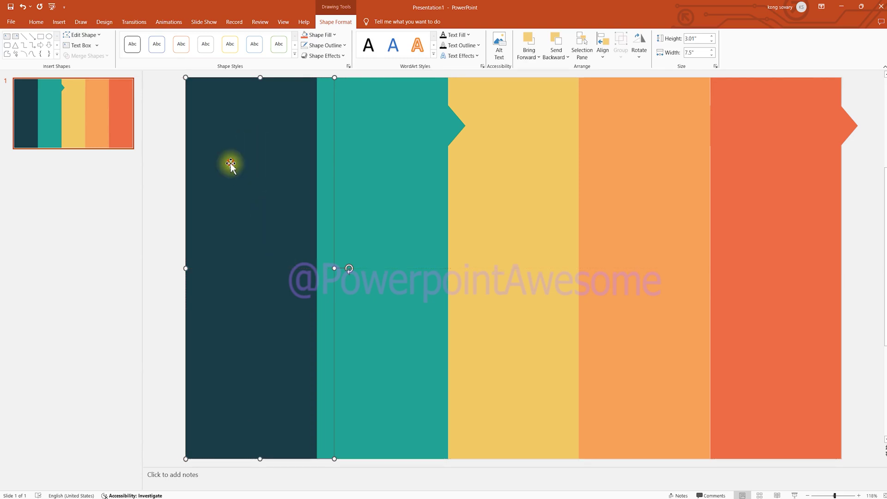
right_click(253, 218)
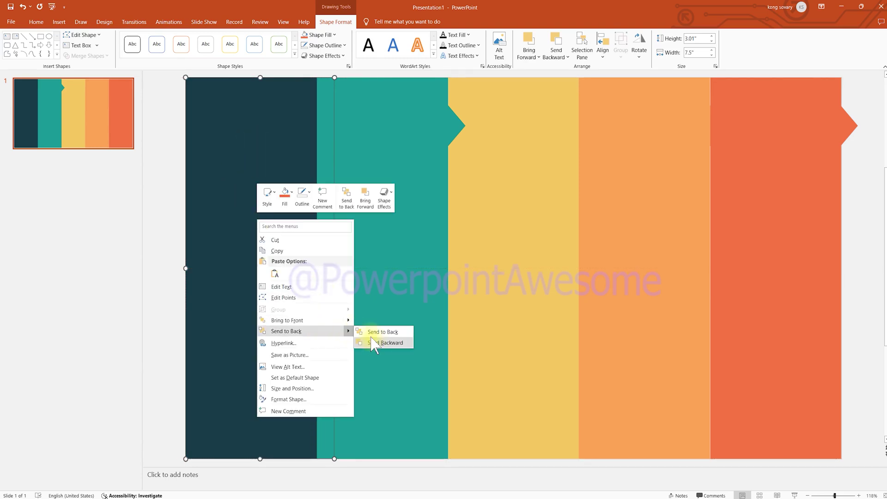
left_click(374, 332)
left_click(411, 139)
Step: Send the teal stripe behind its neighbours so the dark arrow overlaps it
right_click(414, 140)
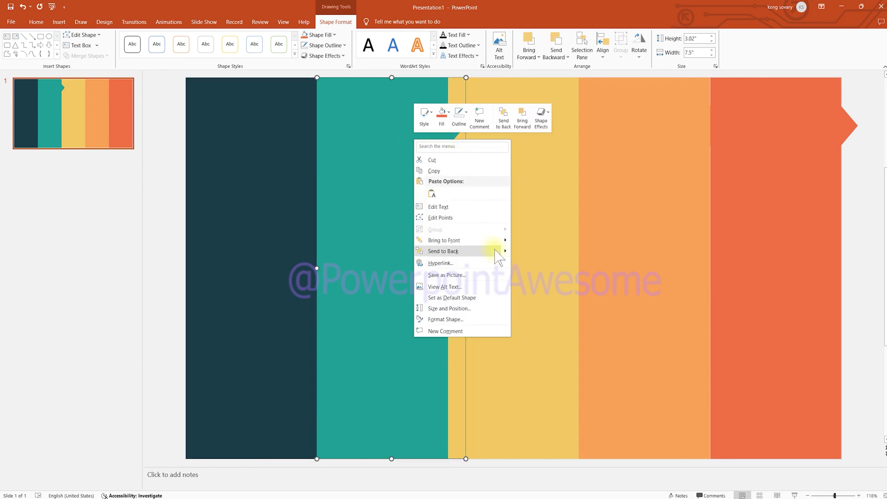
mouse_move(495, 252)
left_click(535, 262)
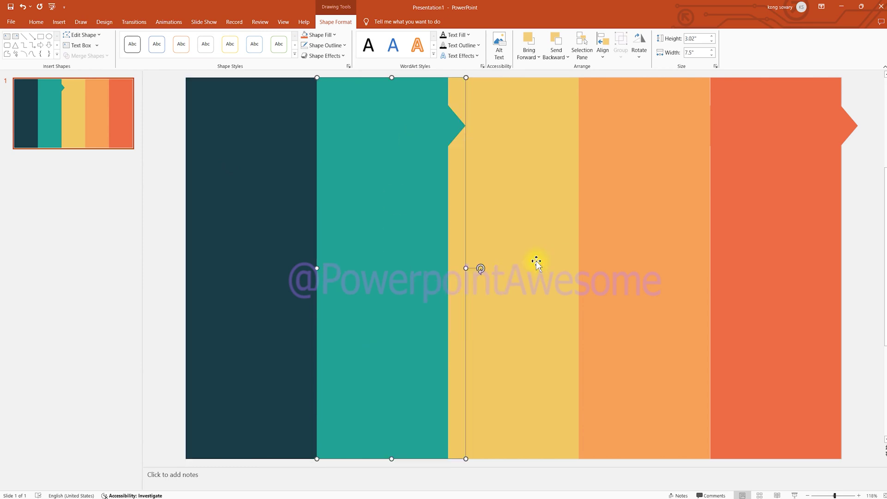
right_click(507, 138)
left_click(384, 173)
left_click(383, 169)
right_click(384, 167)
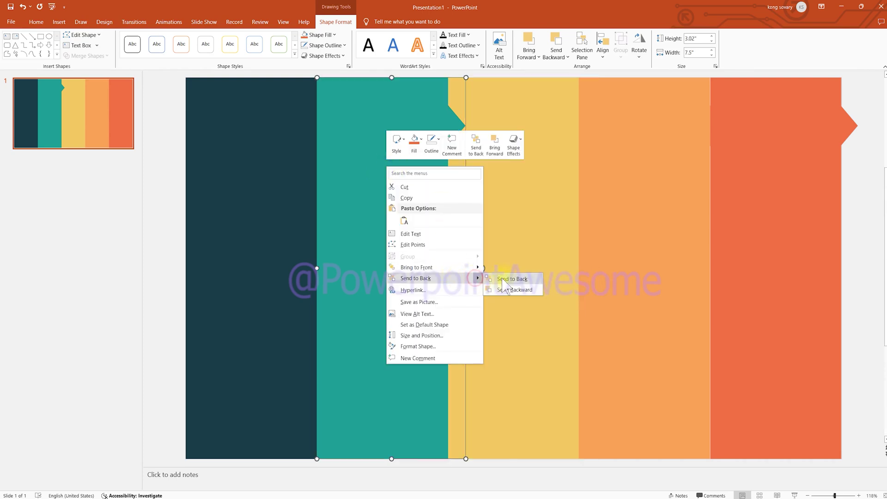
left_click(502, 280)
Step: Send the yellow, orange and red stripes back in turn, then reselect the dark stripe
right_click(487, 171)
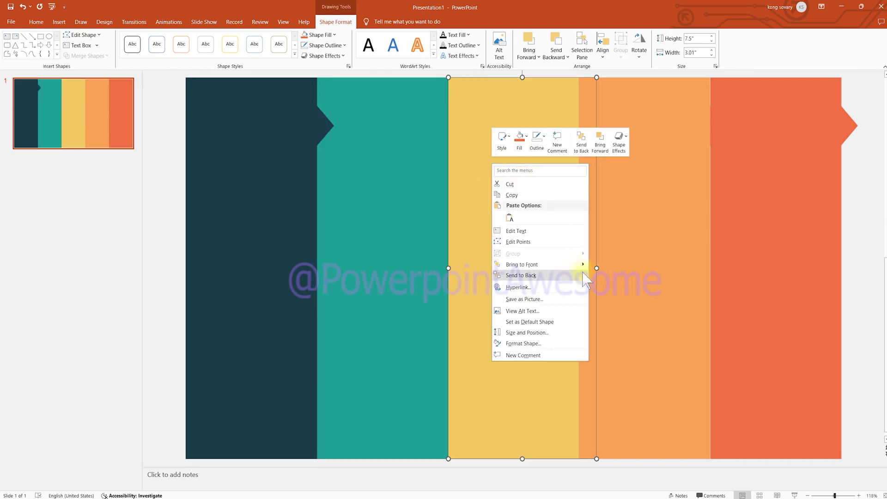
left_click(603, 275)
right_click(637, 162)
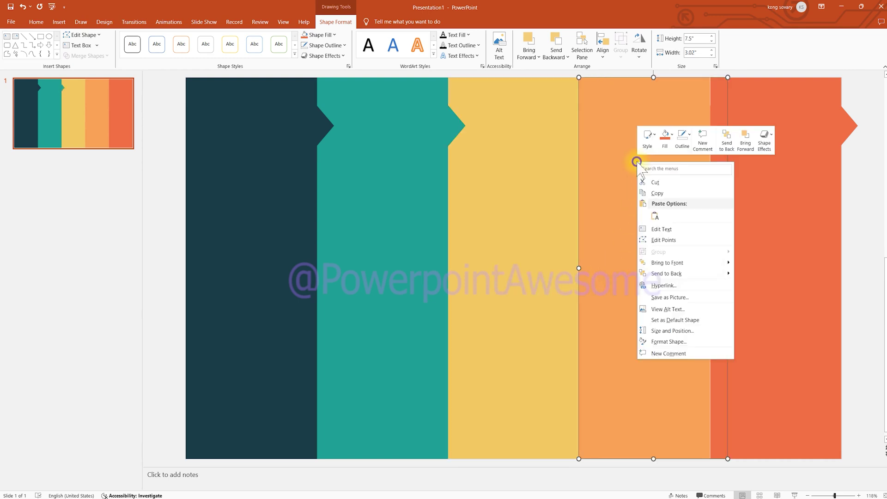
left_click(747, 274)
right_click(771, 148)
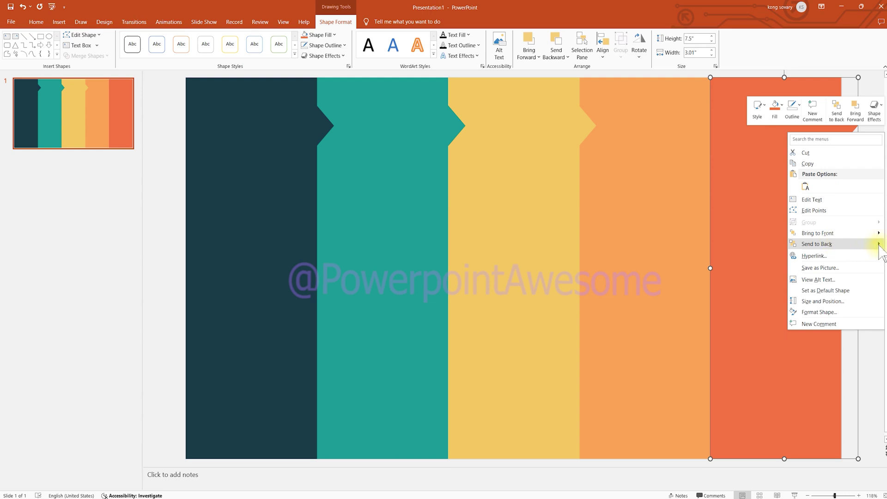
mouse_move(873, 244)
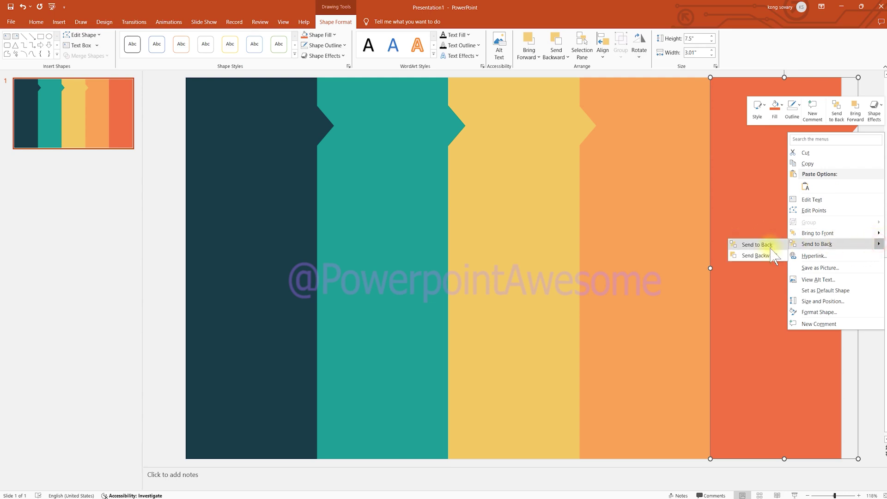
left_click(769, 246)
left_click(126, 267)
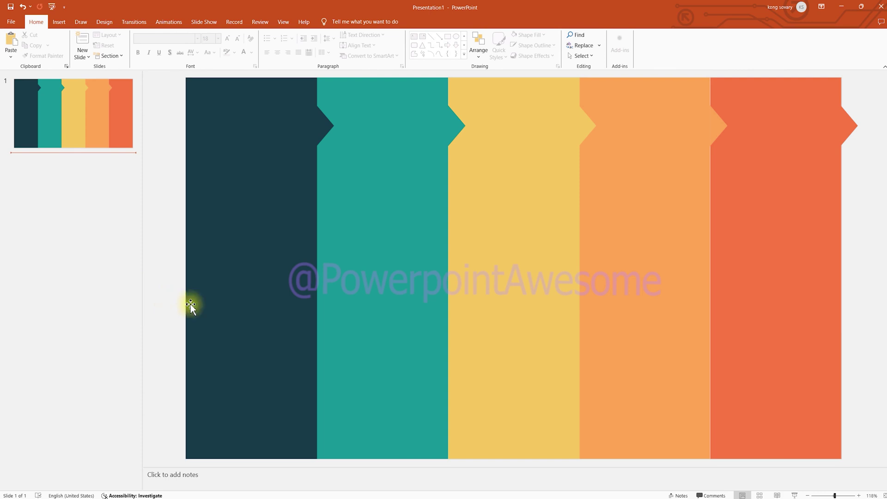
left_click(216, 127)
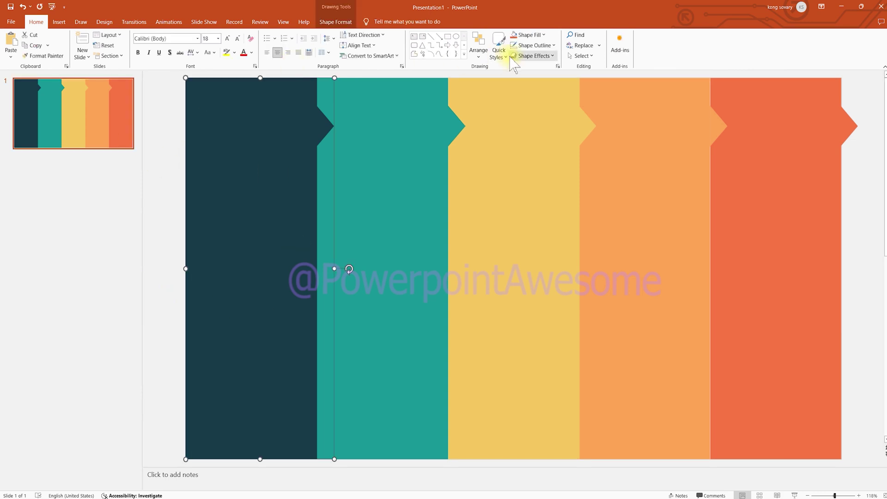
Step: Draw a text box near the top of the dark stripe and type Water
left_click(414, 38)
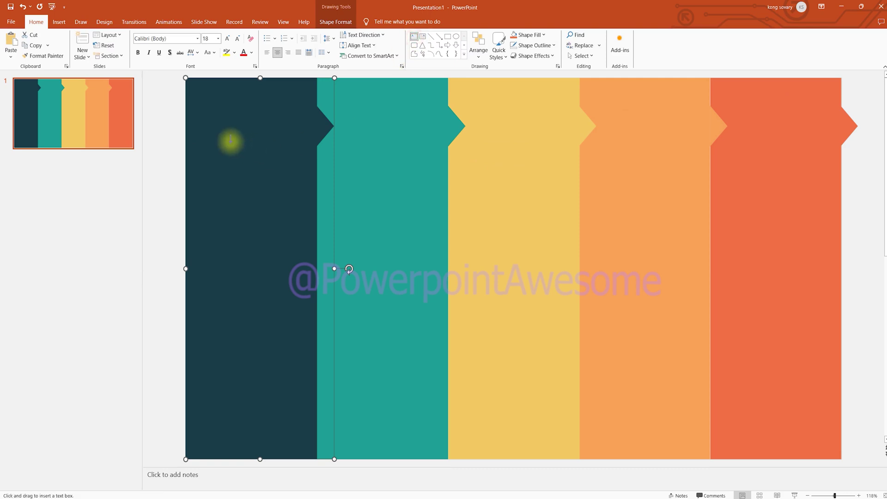
left_click_drag(223, 135, 289, 190)
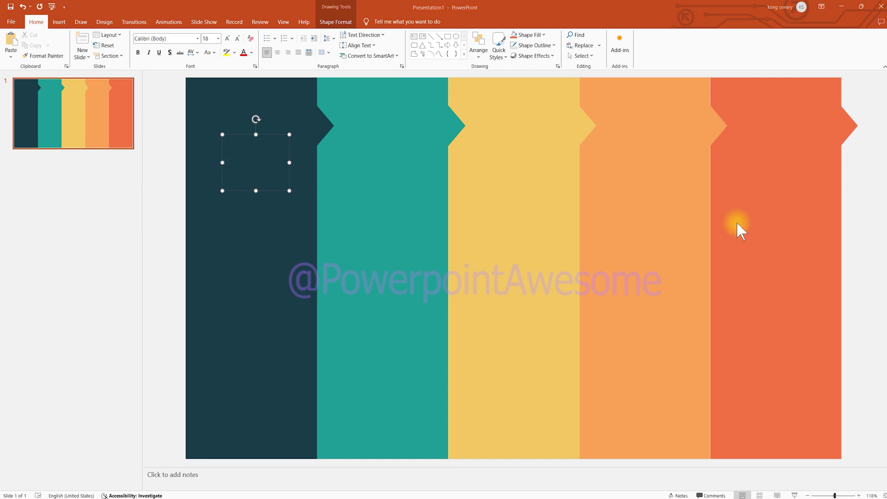
type("Water")
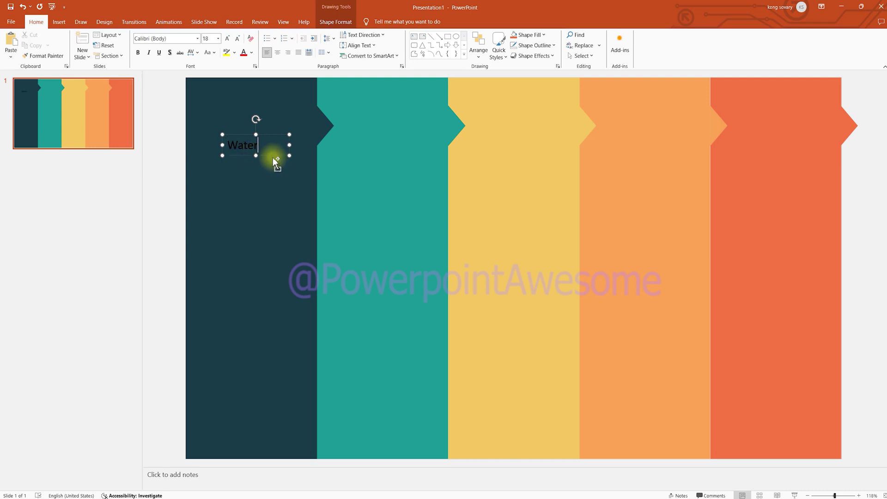
Step: Change the text to UPPERCASE 'WATER' and set its font to Arial Black
key("ctrl+a")
left_click(212, 51)
left_click(230, 84)
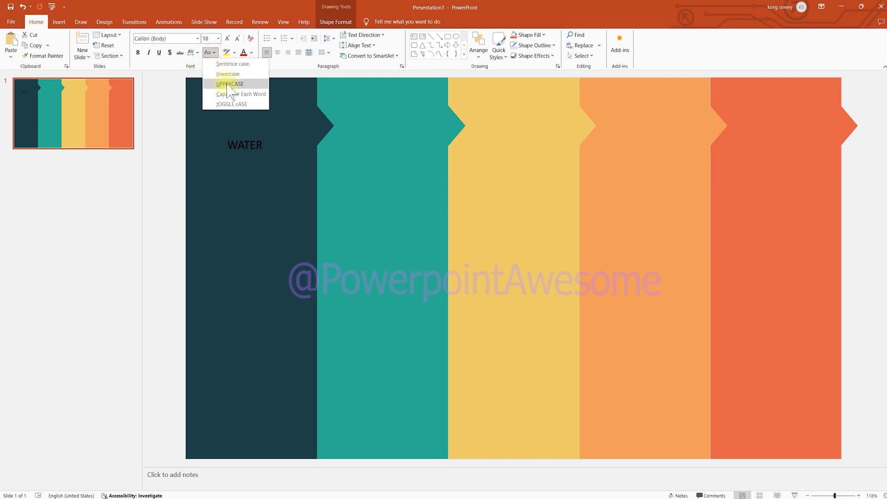
left_click(197, 39)
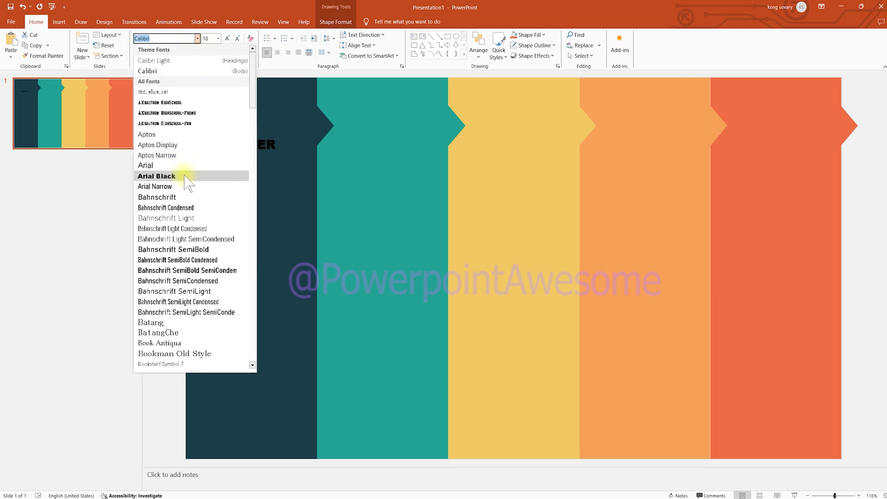
left_click(157, 176)
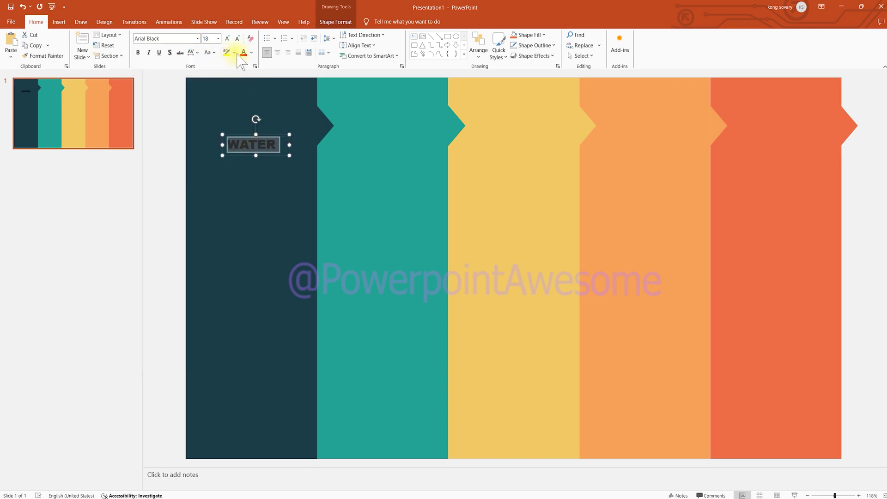